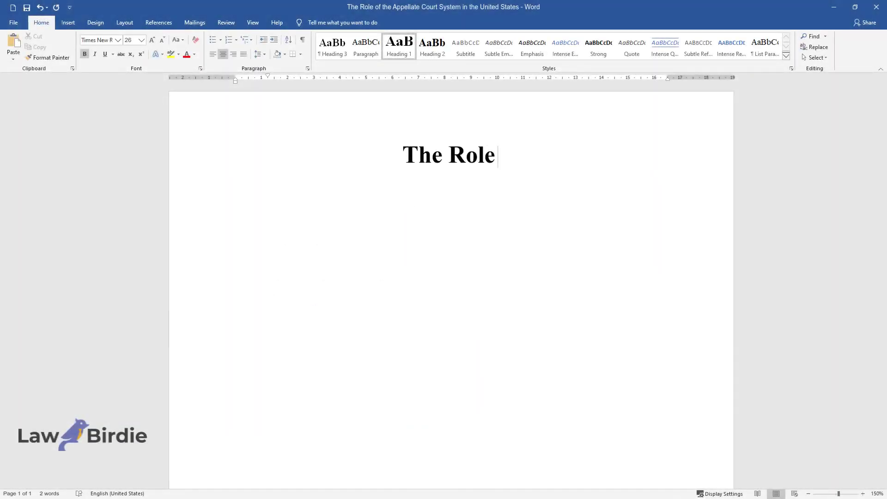
Step: Complete the title 'The Role of the Appellate Court System in the United States' and add an 'Introduction' heading
text(ystem in the United States)
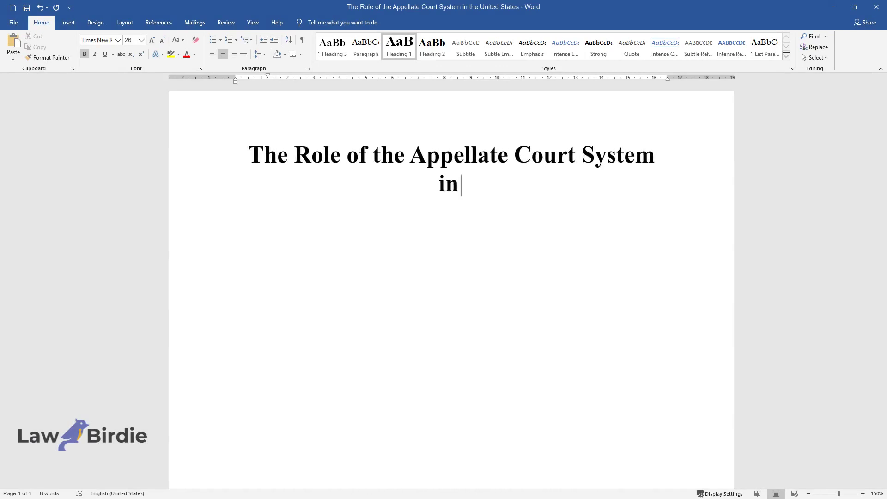
key(Return)
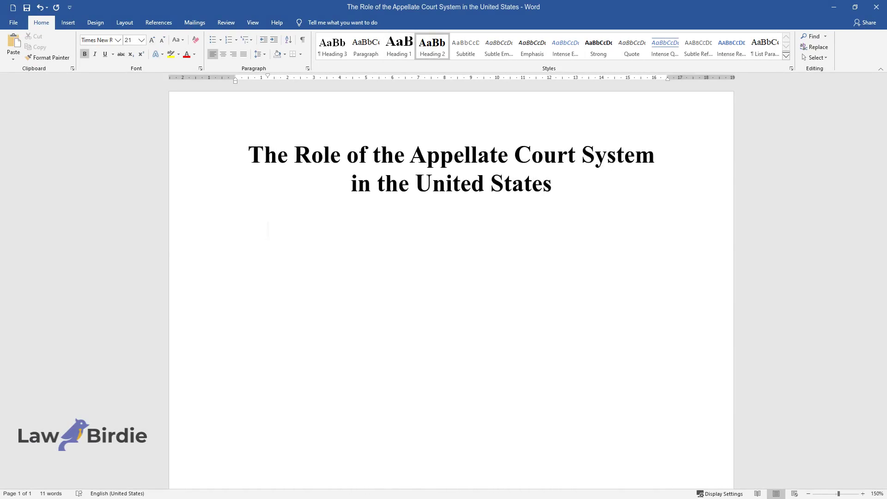
text(Introduction)
Step: Write the introductory paragraph on defendants' right to appeal after trial
key(Return)
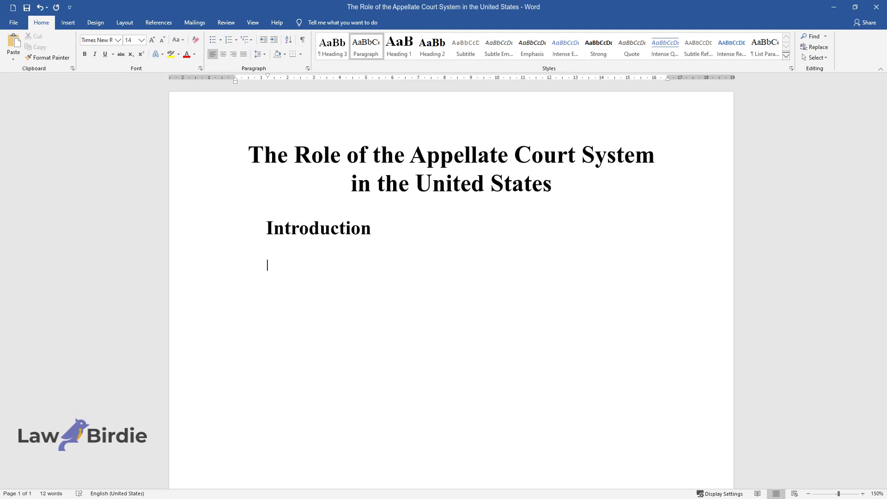
text(After the completion of t)
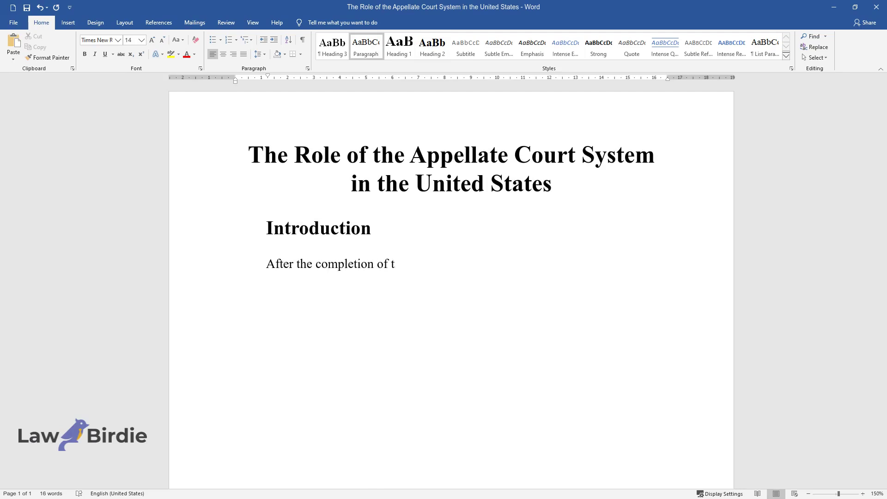
text(he trial process, defendants in the U)
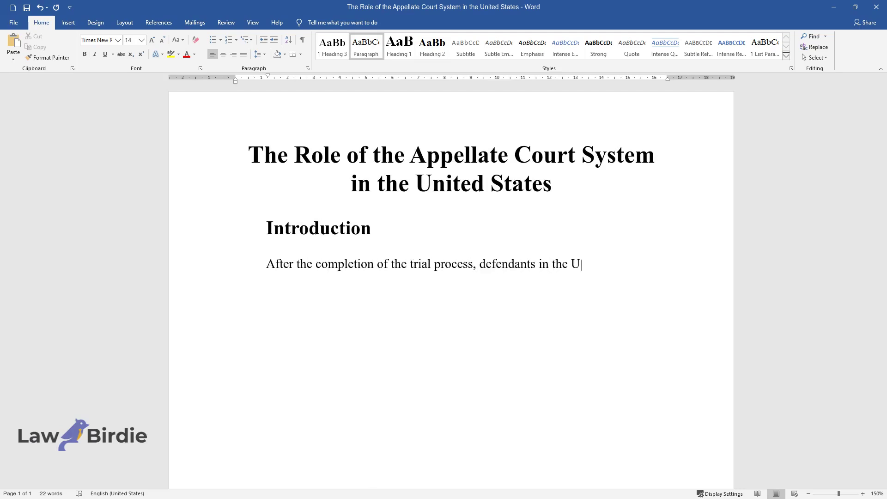
text(nited States have the right to appeal to state and federal courts of appea)
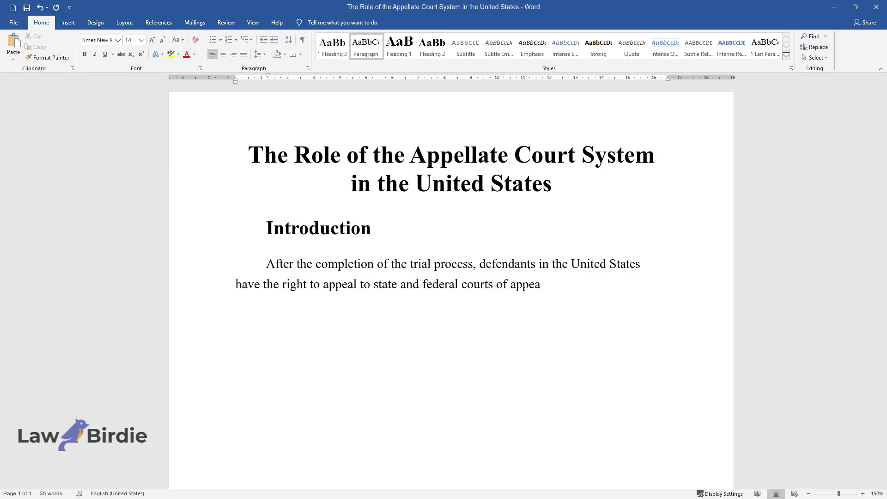
text(ls. The appellate court system in the)
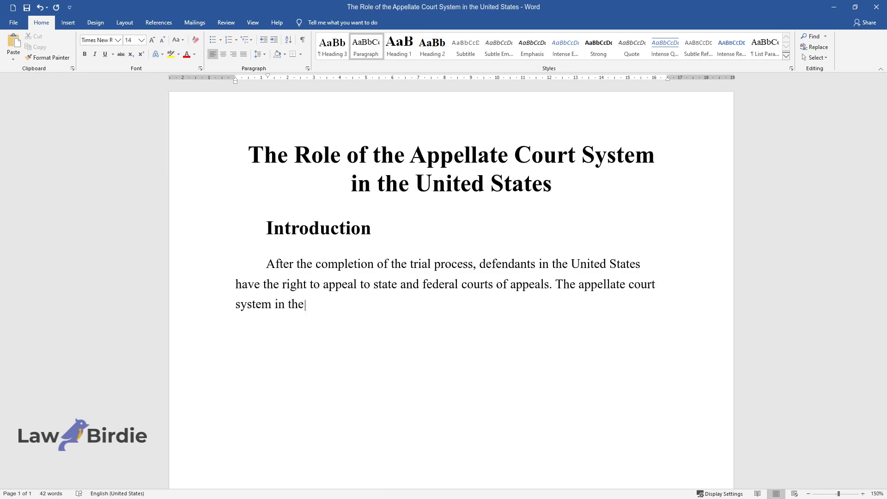
text( United States should be discussed as)
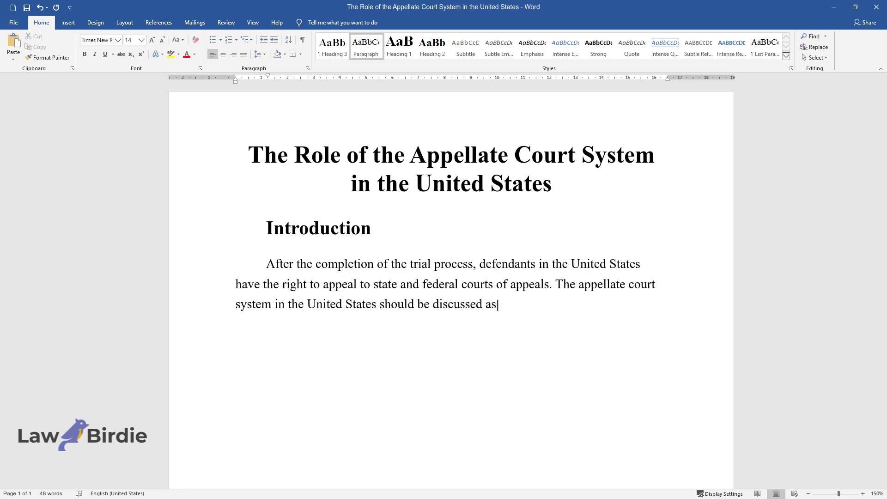
text( part of the nation's dual court system that i)
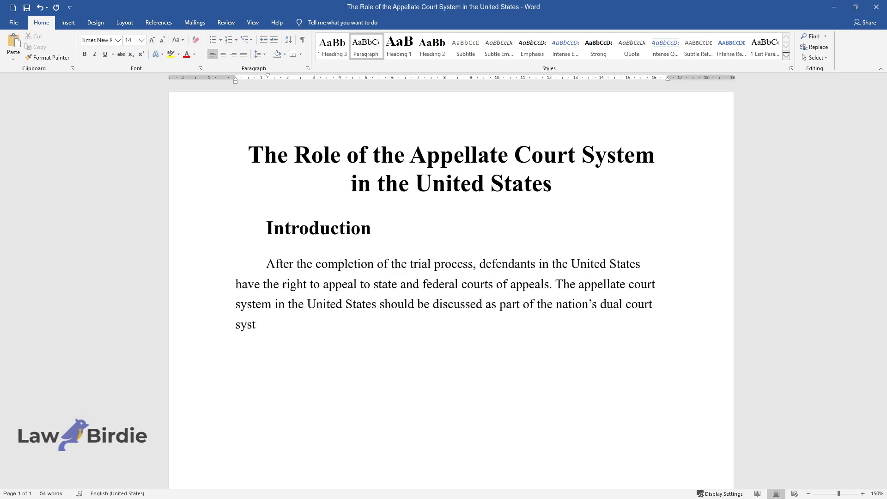
text(ncludes both federal courts)
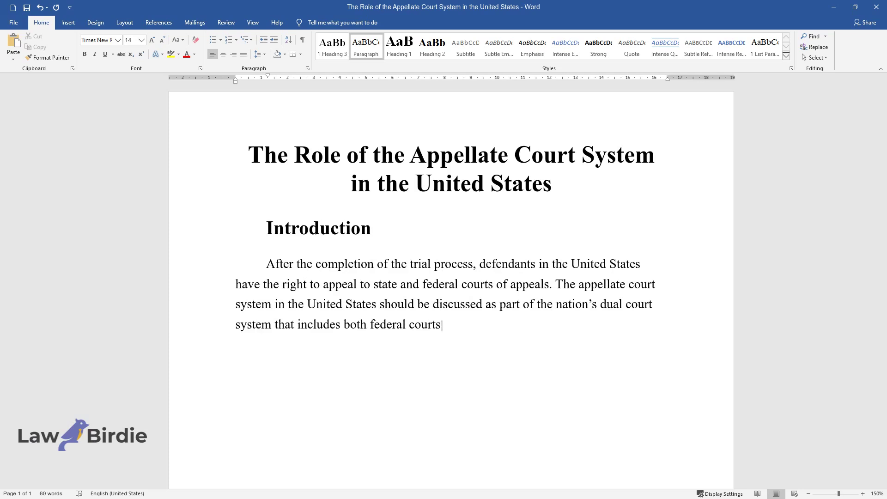
text( and separate state courts. In this context, much attention should be paid to the role of the appellate courts in re-examining outcomes and decisions)
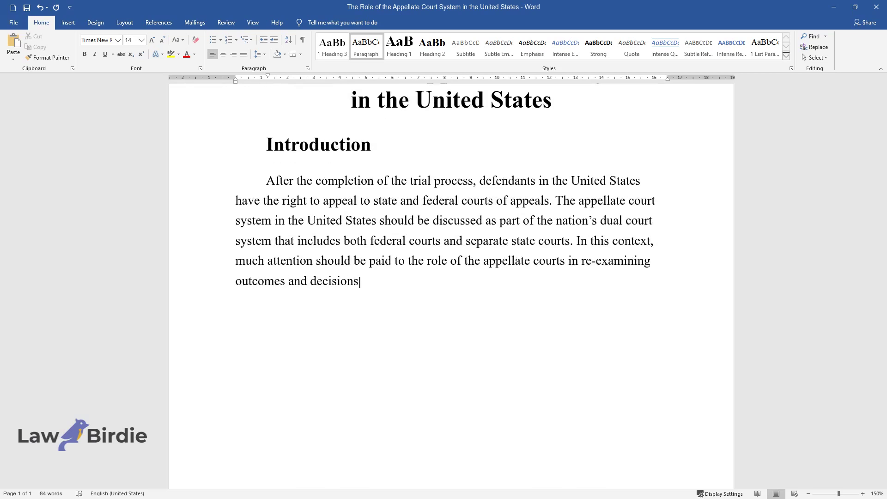
text( made in trial courts.)
key(Return)
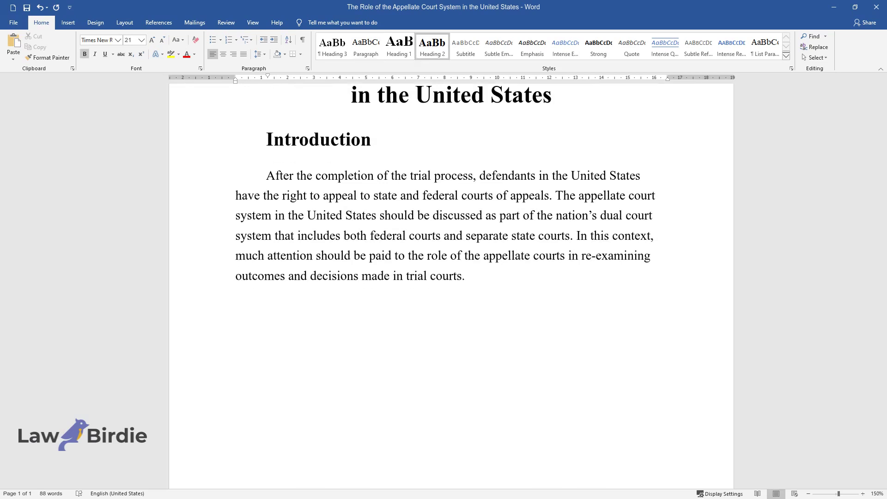
Step: Add the heading 'Role of Appellate Courts in Discussing Cases of Violating the U.S. Constitution' and its paragraph
text(Role of Appellate Courts )
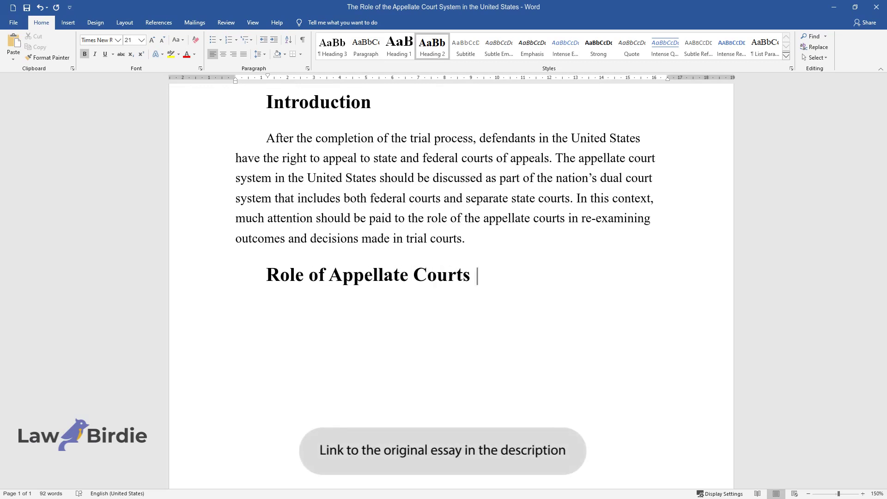
text(in Discussing Cases of Violating the U.S. Constitution)
key(Return)
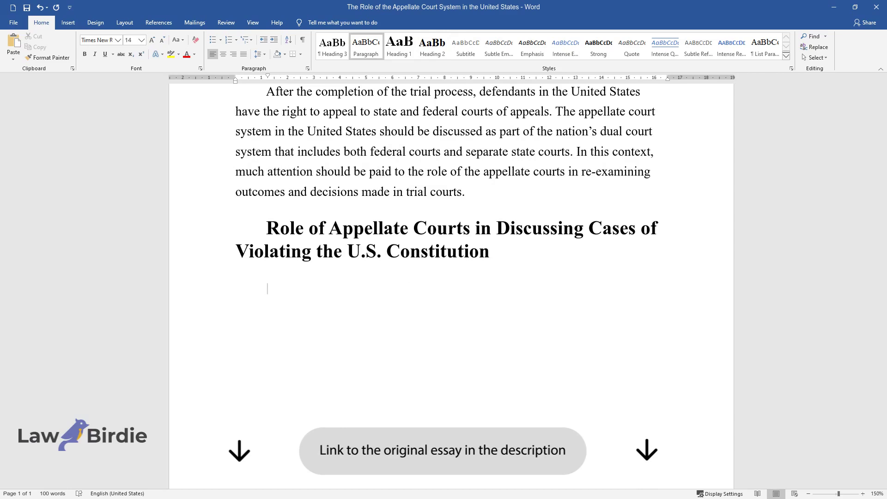
text(The percentage )
text(of appeals in which defendants note)
text( the violation of the Const)
text(itution is significant, and appella)
text(te courts take a specific position regarding)
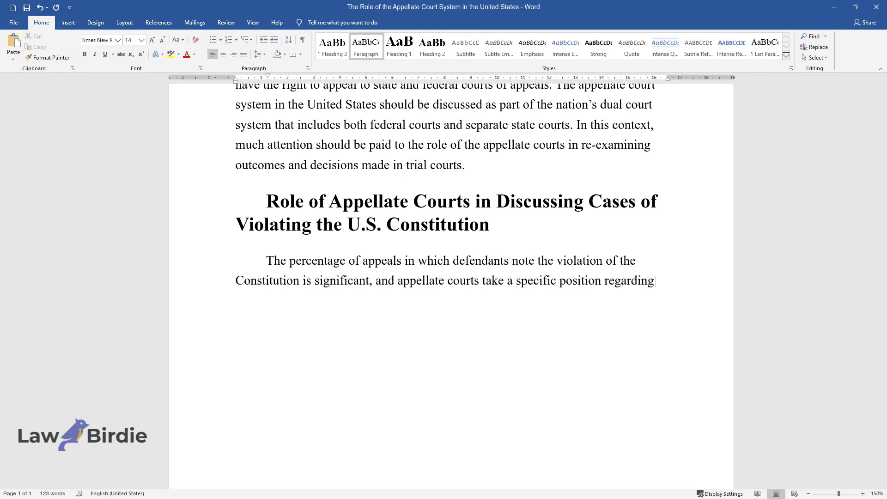
text( such cases. Constitutional crimina)
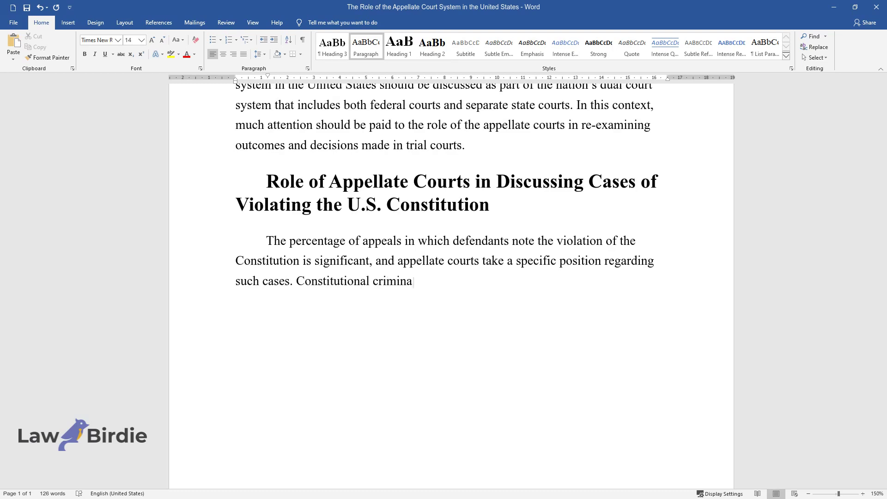
text(l issues are discussed according to a certain scheme. While making a decision, )
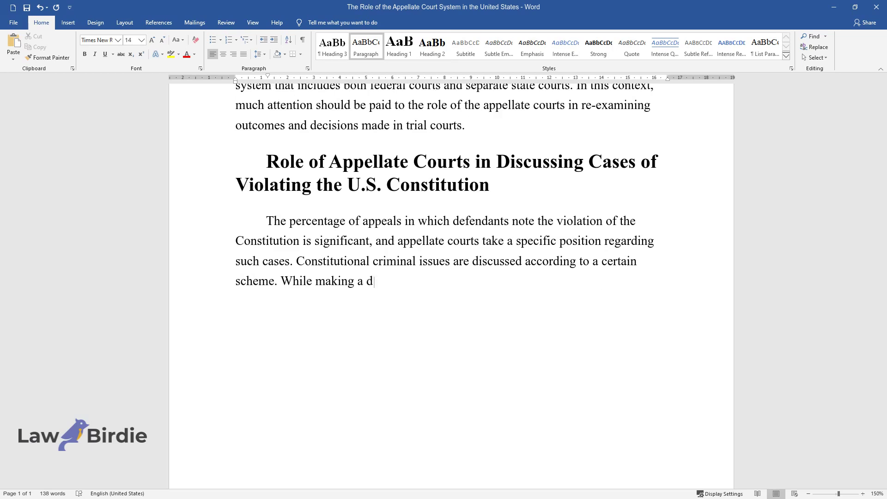
text(judges intended to prove t)
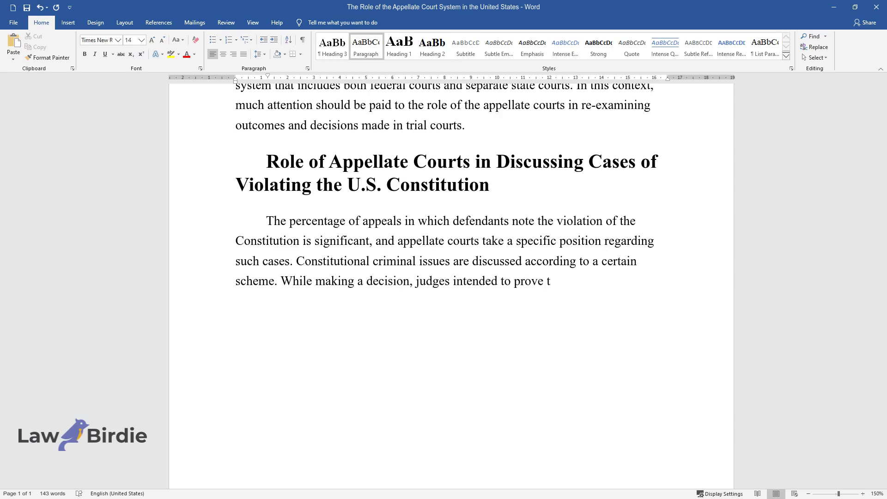
text(hat the error was harmful, and that)
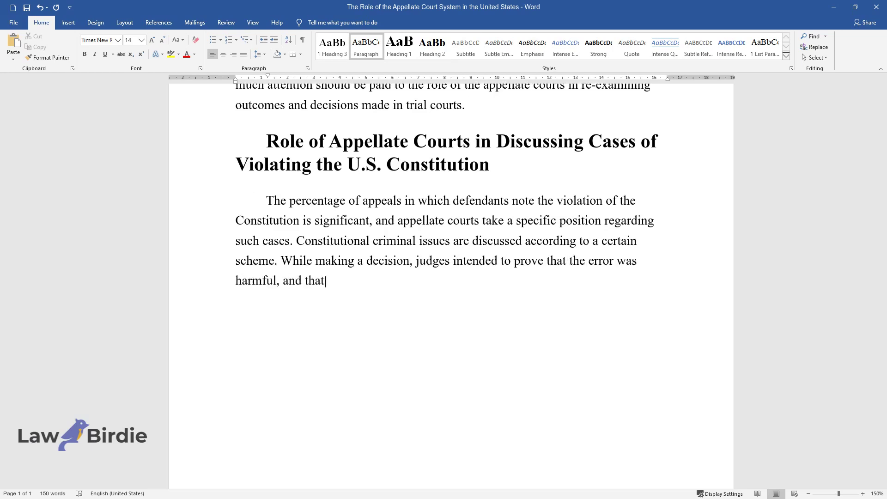
text( the violation of a defendant's fundamental constitu)
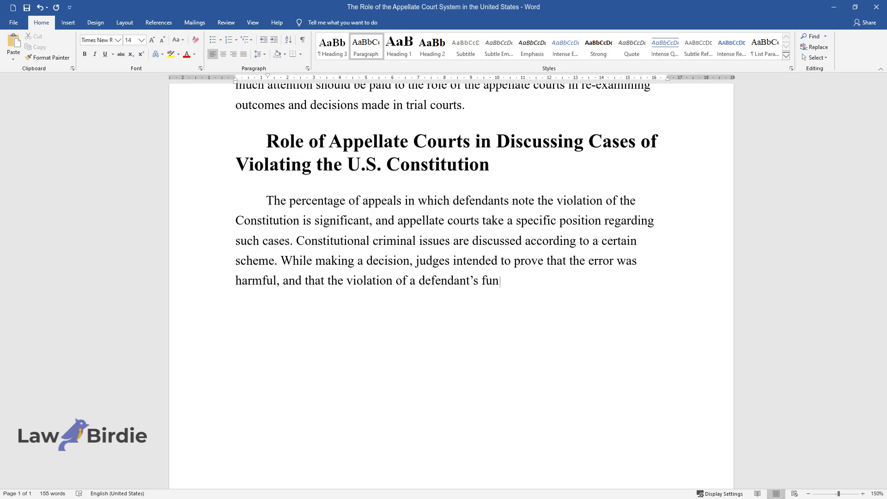
text(tional right was observed. In addition, the appellate )
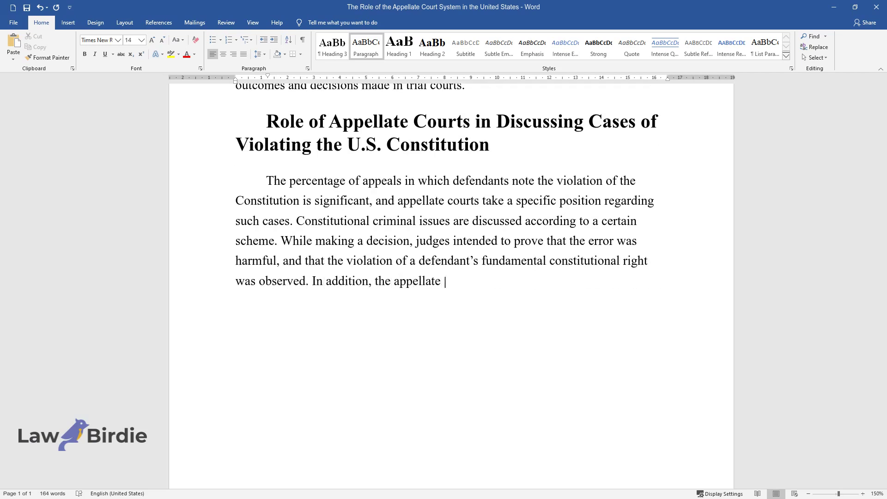
text(court determines whether the discus)
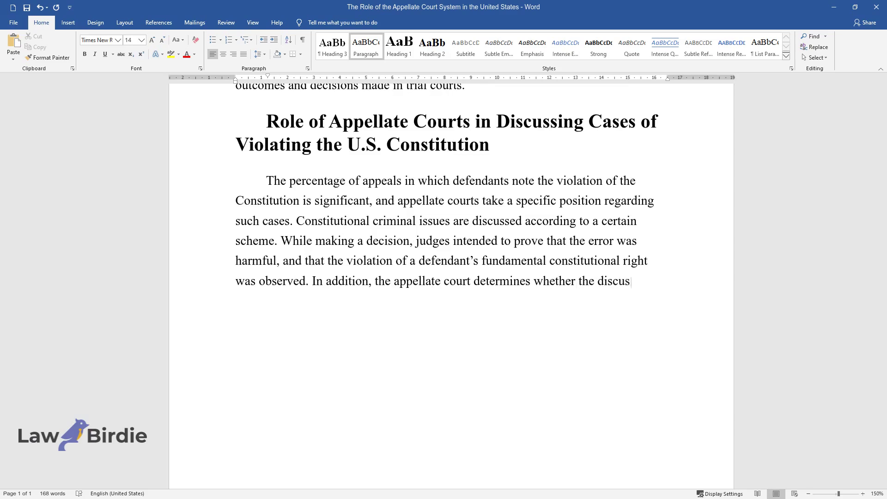
text(sed constitutional violation could prevent a defendant from conducting)
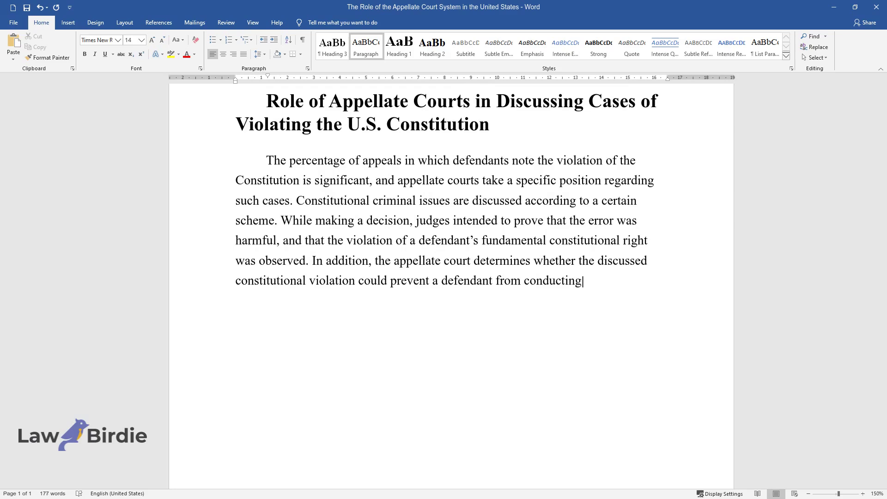
text( a fair trial. Thus, in cases when )
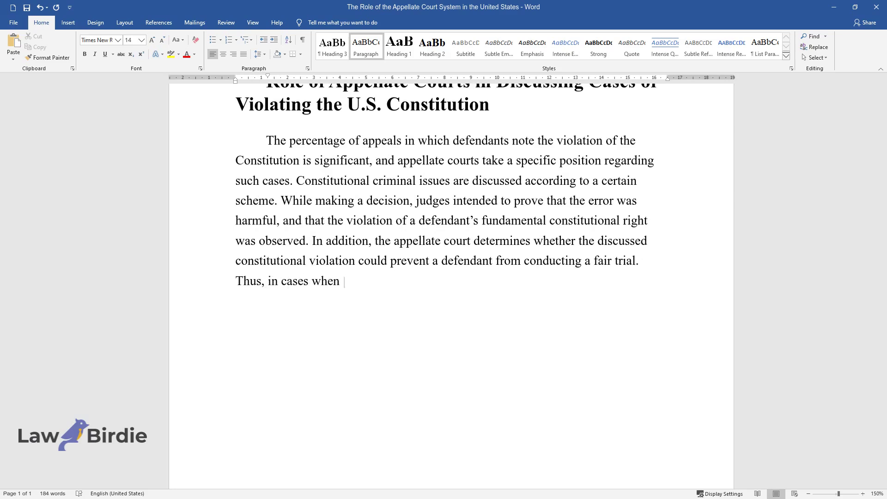
text(a defendant claims the violation of his constitutional rights, the app)
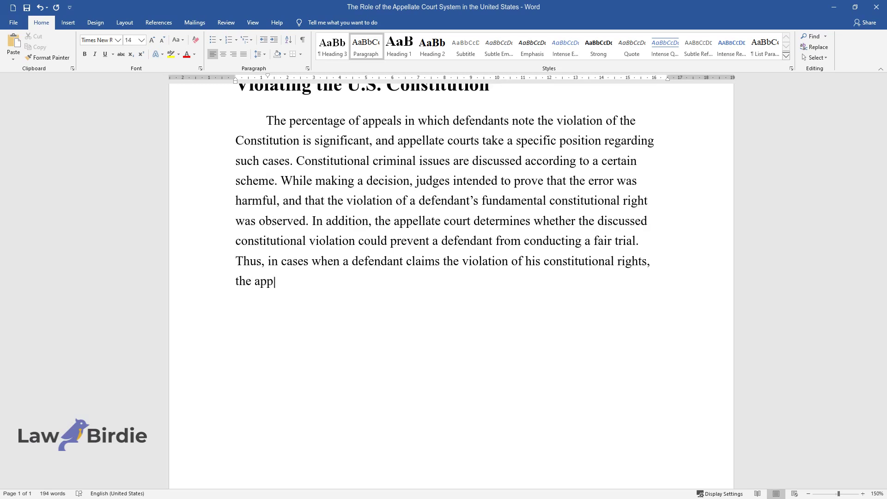
text(ellate court decides whether the error is harmful. In situations, when)
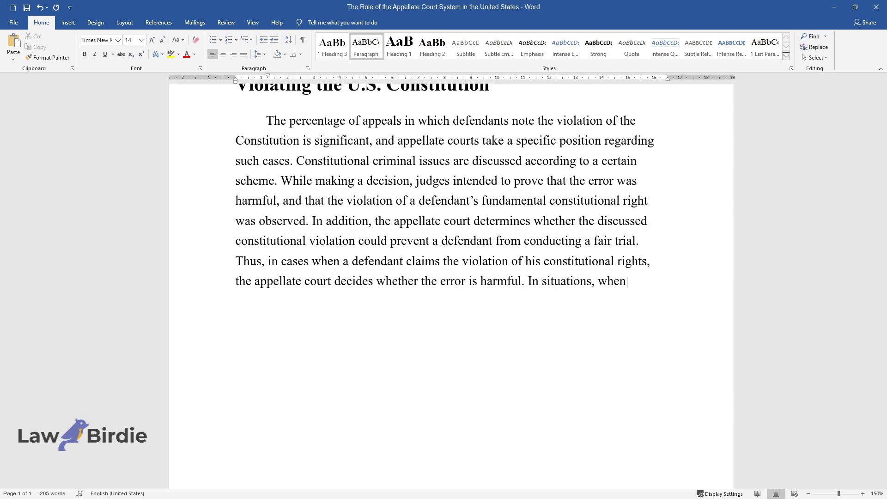
text( federal constitutional questions are discussed, only the U.S. Supreme )
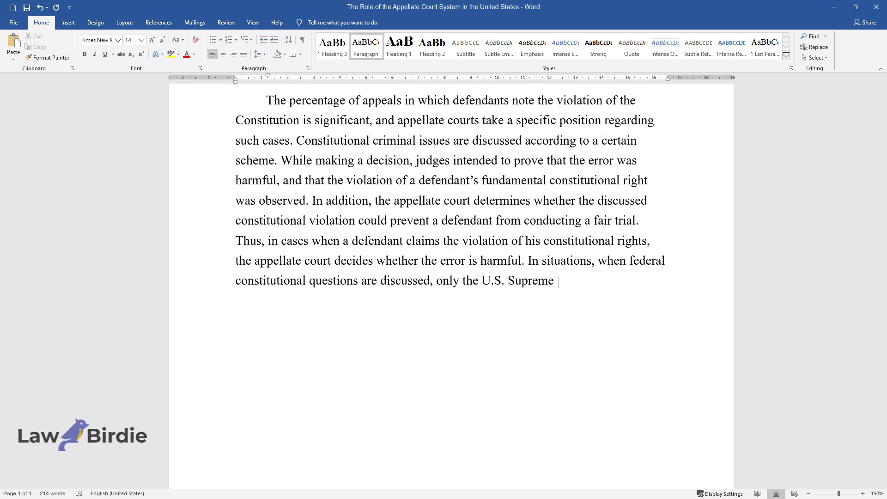
text(Court can decide on issues regarding the U.)
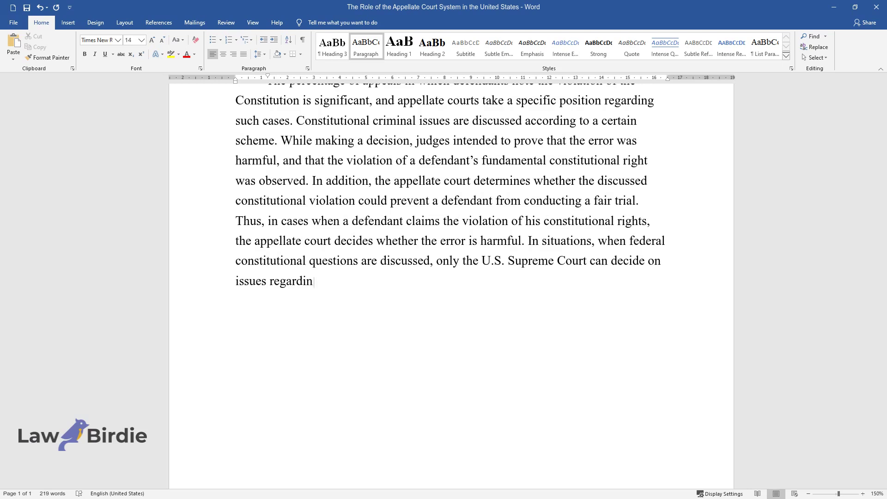
text(S. Constitution.)
key(Return)
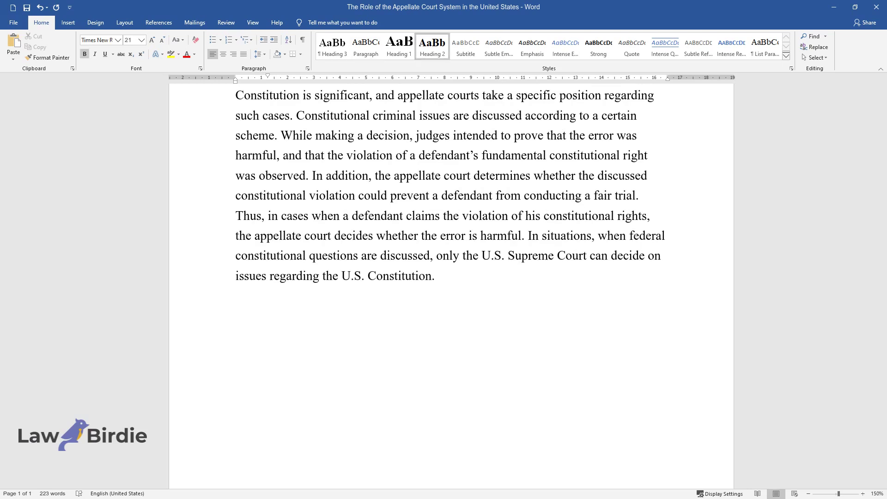
Step: Add the heading 'Similarities in State and Federal Court Systems' with its comparison paragraph
text(Similarities in Stat)
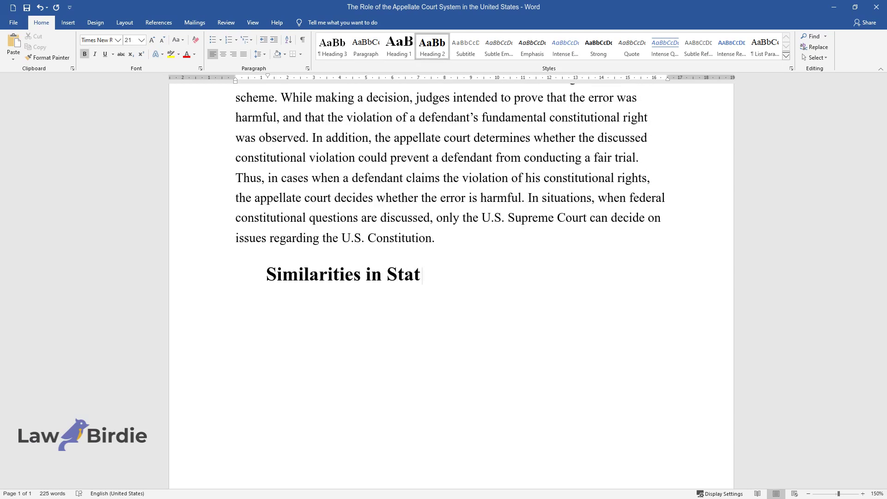
text(e and Federal Court System)
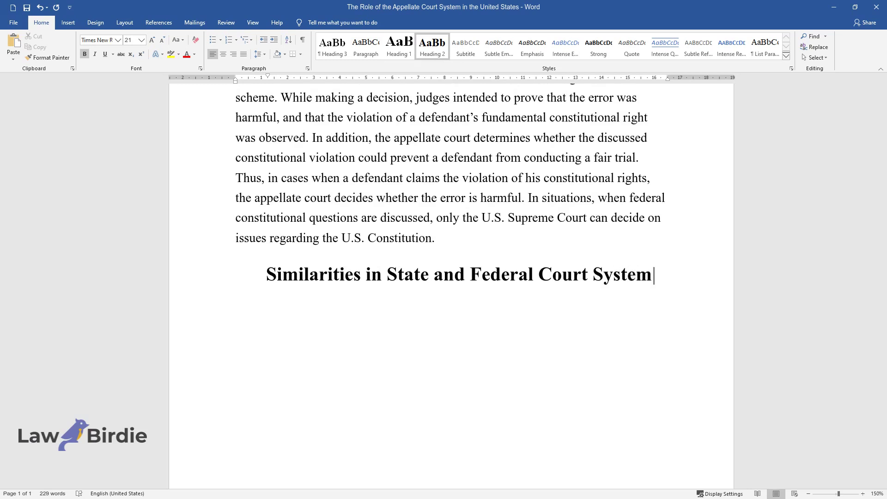
text(s)
key(Return)
text(The effective wor)
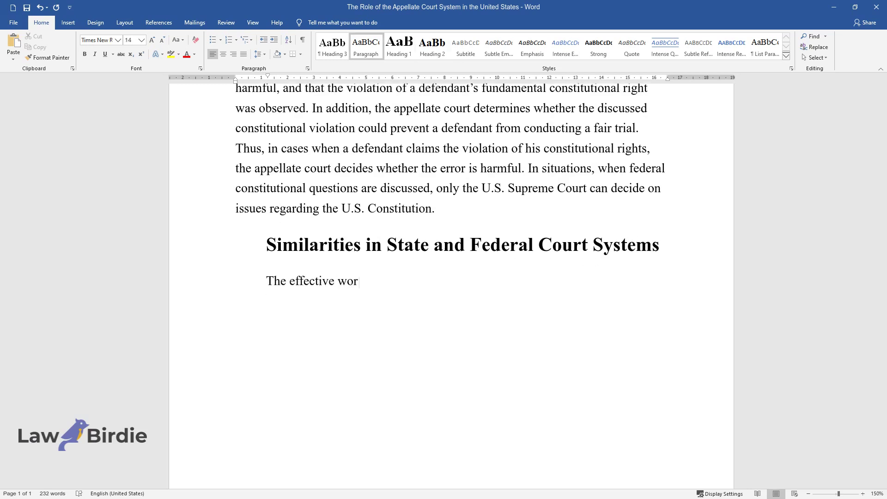
text(k of the appellate court system in )
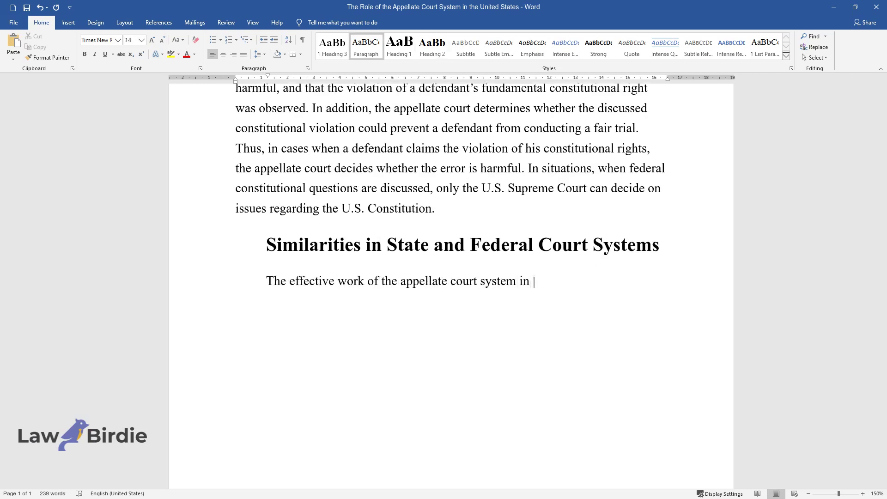
text(the United States depends on its efficient structure. Thus, the federal)
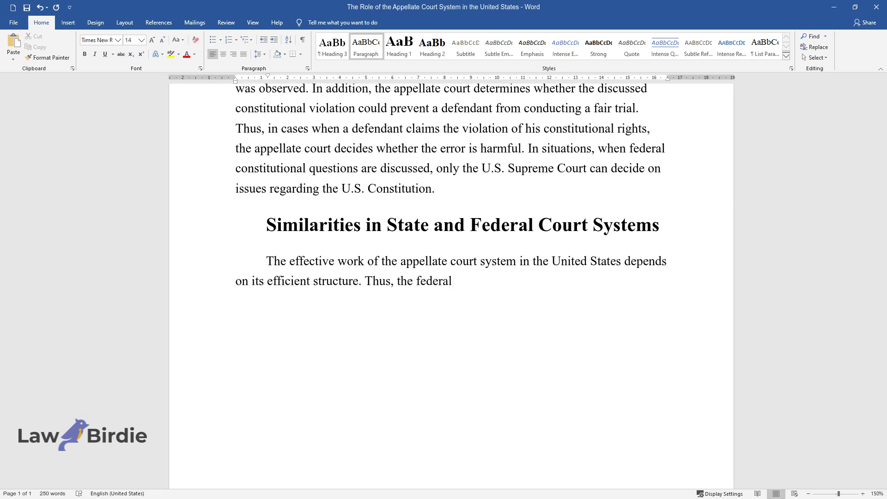
text( appellate system is presented by t)
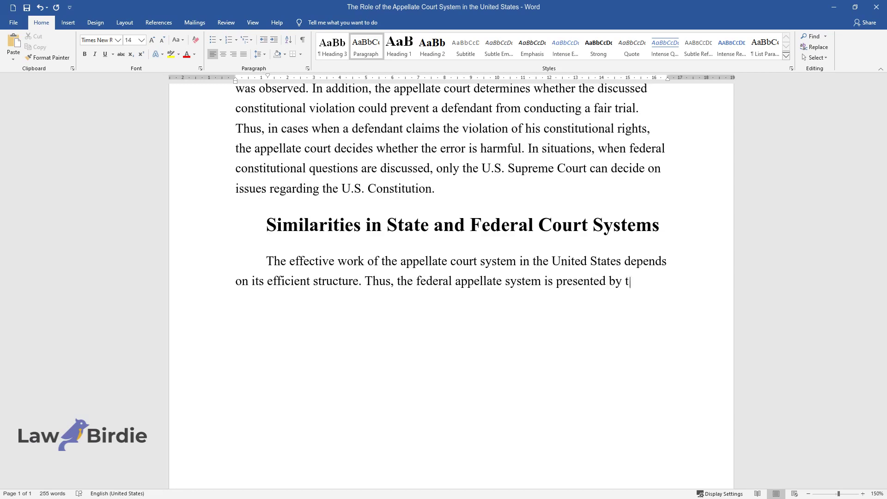
text(he U.S. Circuit Courts of Appeals a)
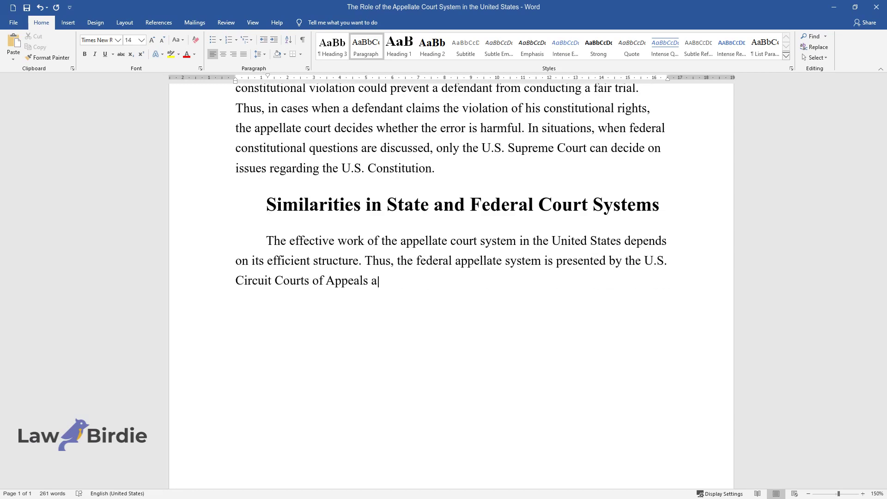
text(nd the U.S. Supreme Court)
text( as the court of last resort. If a person is)
text( not satisfied with the tri)
text(al procedure in the United States. District )
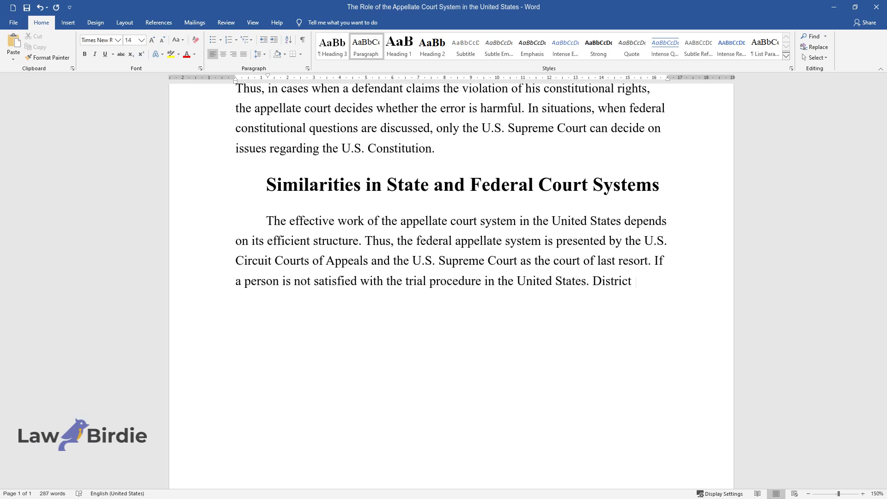
text(Court and the associated outcome, h)
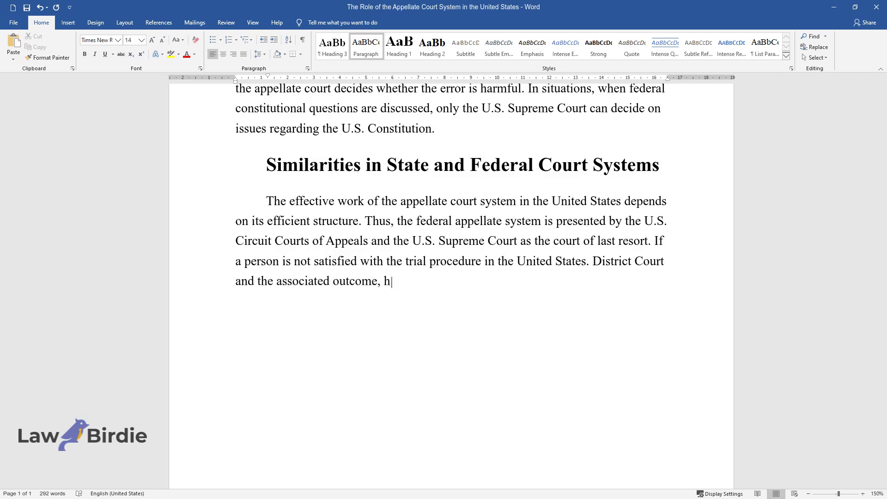
text(e can appeal to the U.S. Circuit Courts of Appeals. These cou)
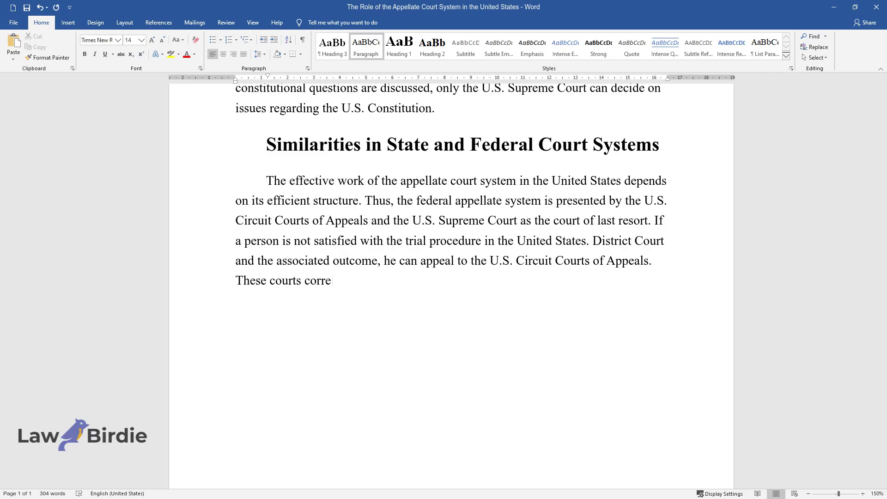
text(rts correct any errors in decisions and re-ex)
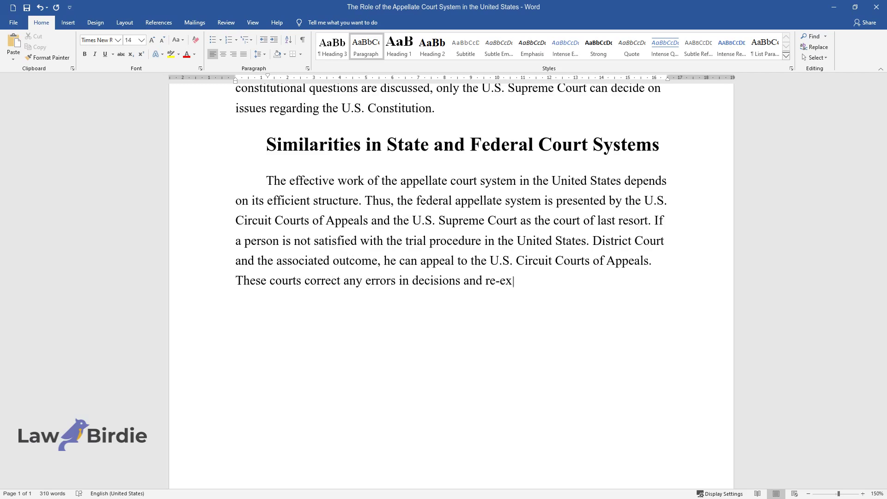
text(amine rules and principles applied in the trial court. The last resor)
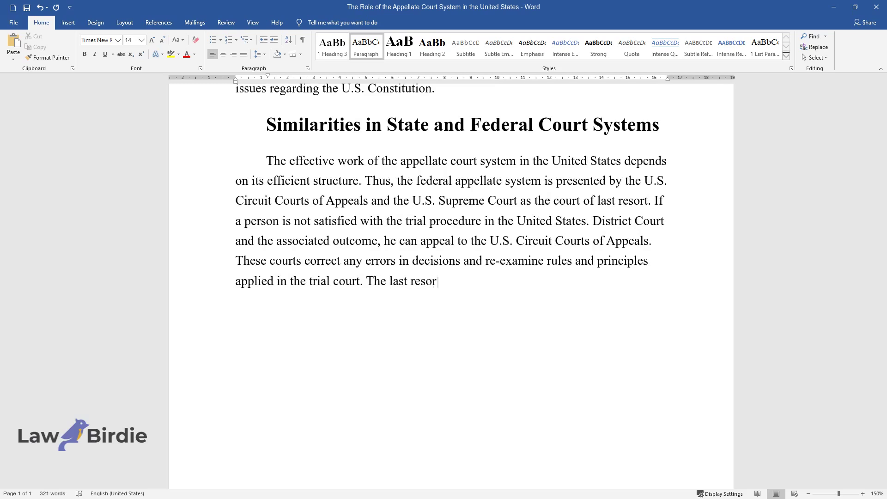
text(t is the discussion of the case in the U.S. Supreme Court which examines the limited number of cases each)
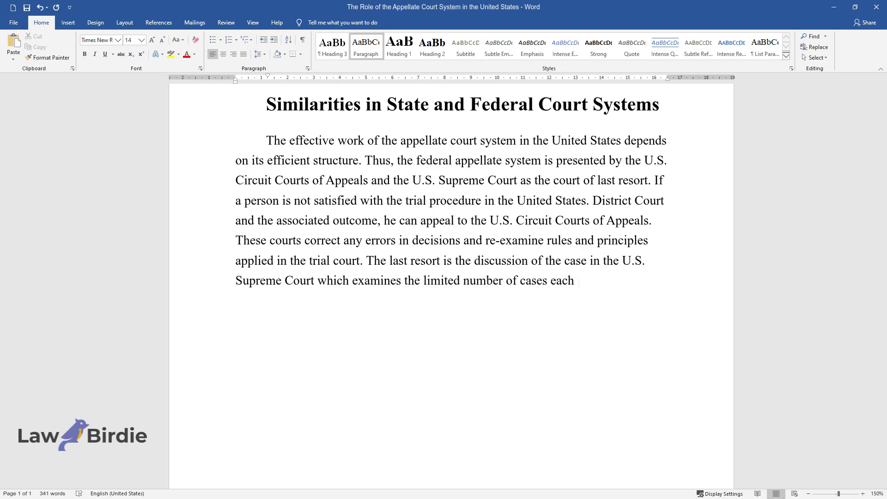
text( year and focuses on interpreting th)
text(e U.S. Constitution. The s)
text(tate court system)
text( reflects the federal one, and intermediate appellate)
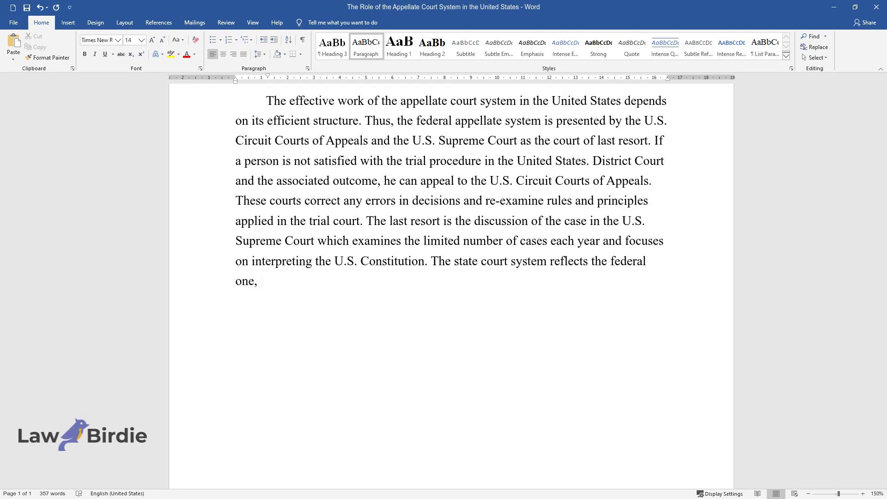
text( courts and a state supreme court form the appellate system in the concrete sta)
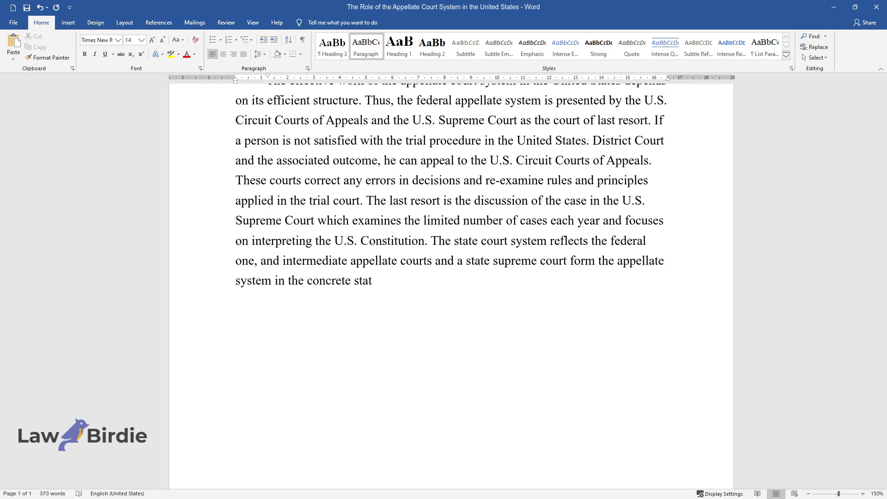
text(te and provide a defendant with an o)
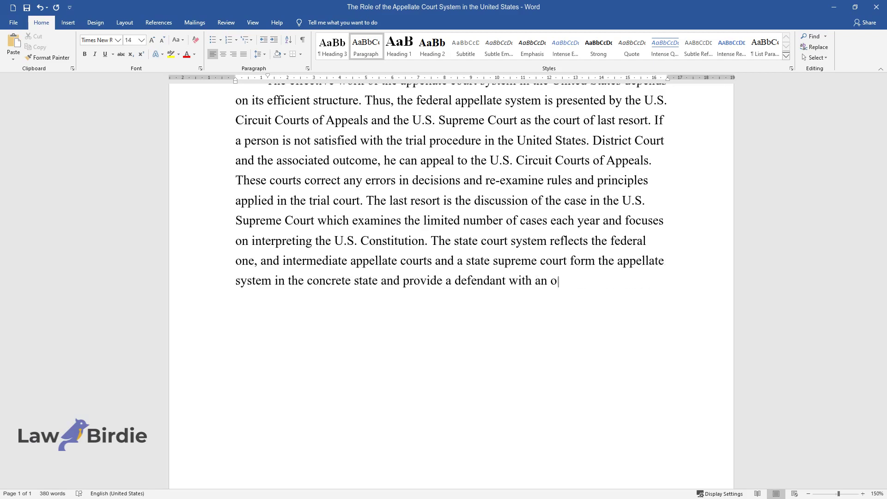
text(pportunity to have his case re-examined. If the decision of the intermediate appellate)
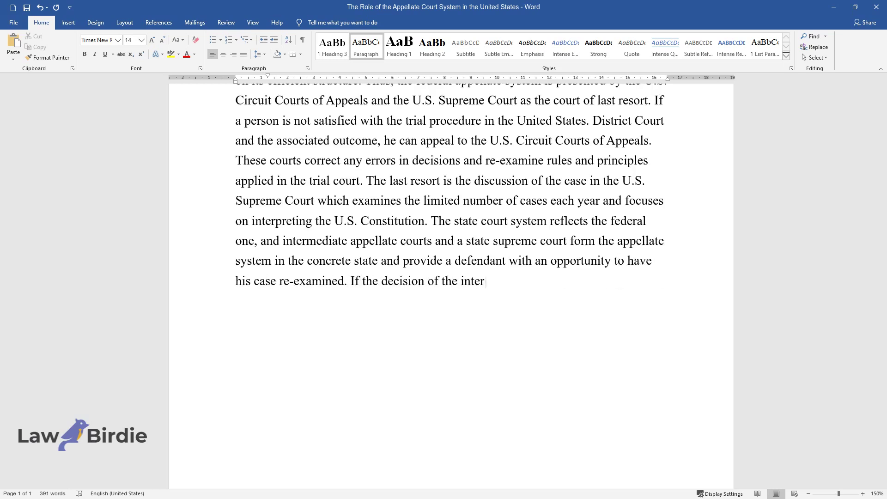
text( court is controversial, a person can appeal to a sta)
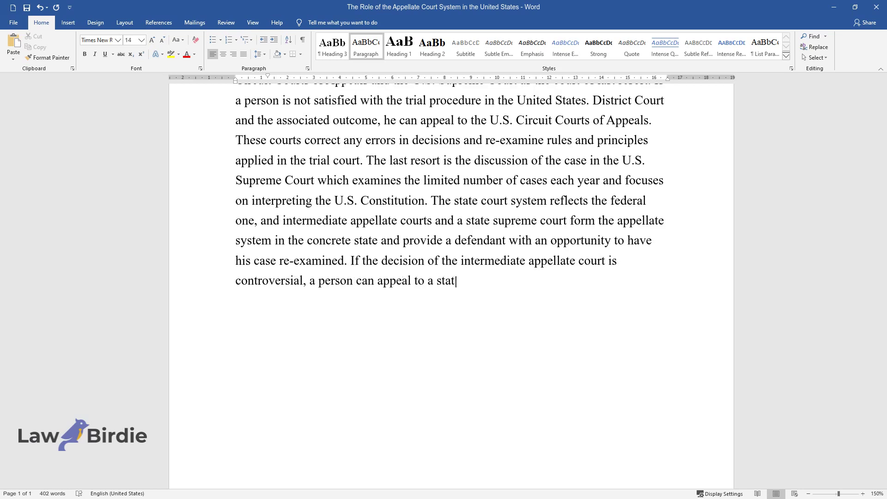
text(te supreme court, and then to the U)
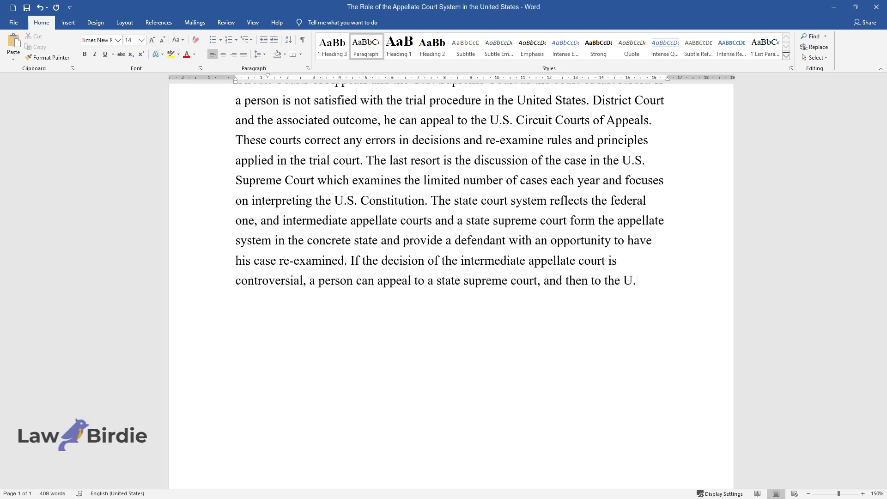
text(.S. Supreme Court.)
key(ctrl+Return)
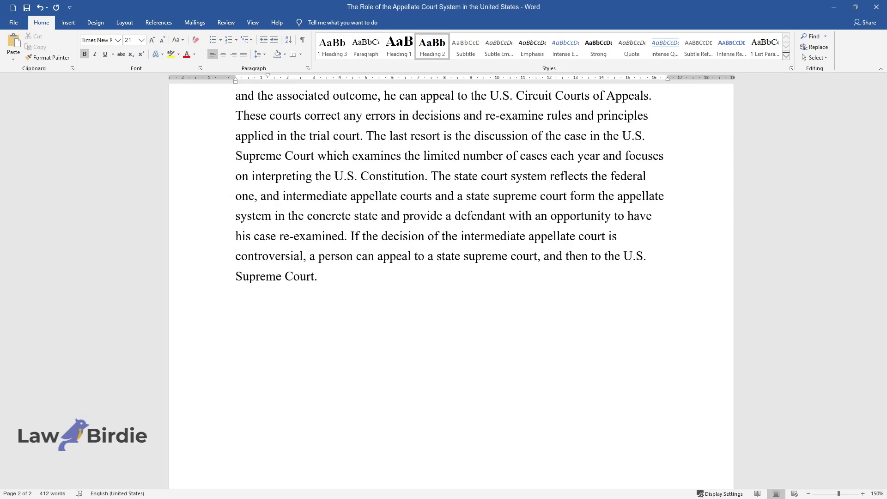
Step: Add the heading 'The Role of the U.S. Supreme Court in Federal and State Court Cases' with its paragraph on precedents
text(The Role of the U.S. Supreme )
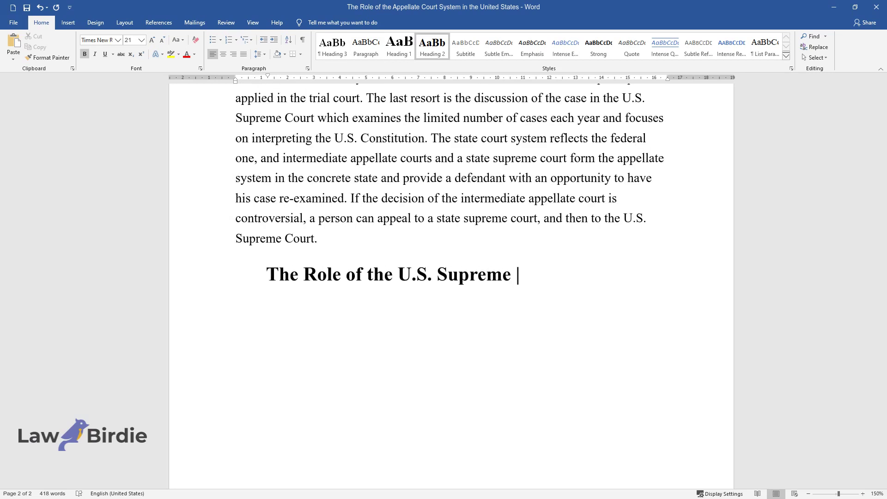
text(Court in Federal and State Court Cases)
key(Return)
text(The U.)
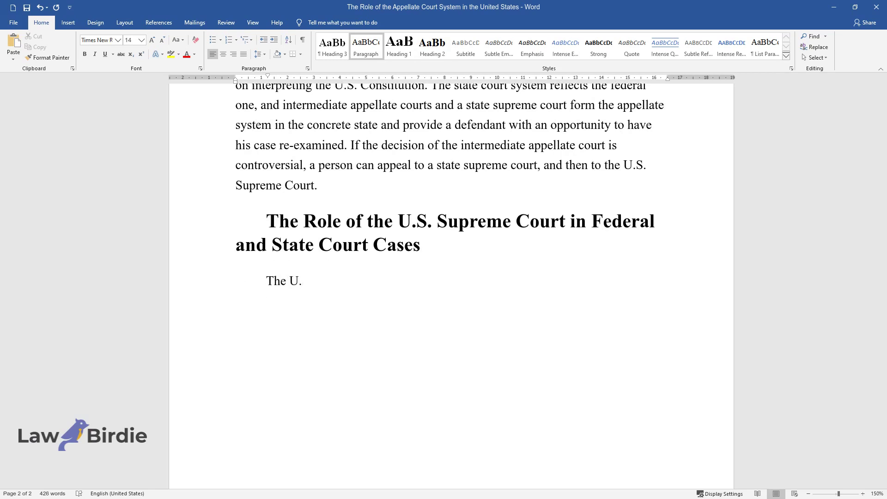
text(S. Supreme Court is the most import)
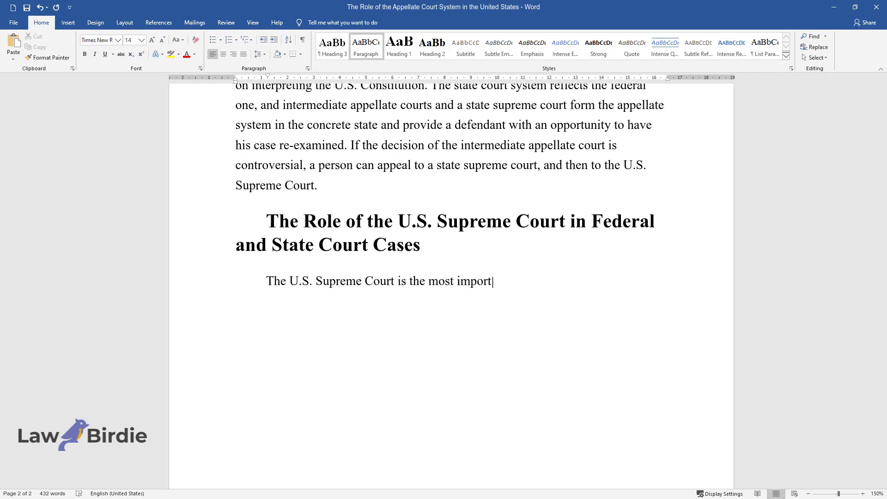
text(ant element in the appellate court)
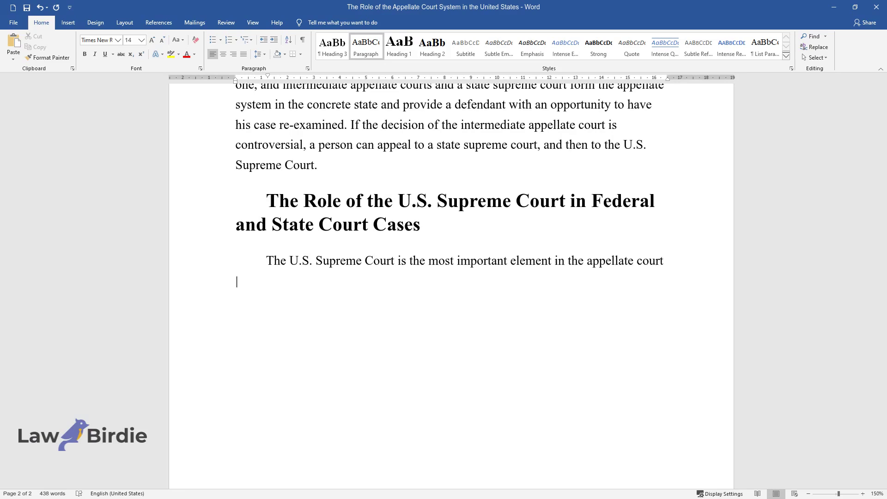
text( system of the United States. The mo)
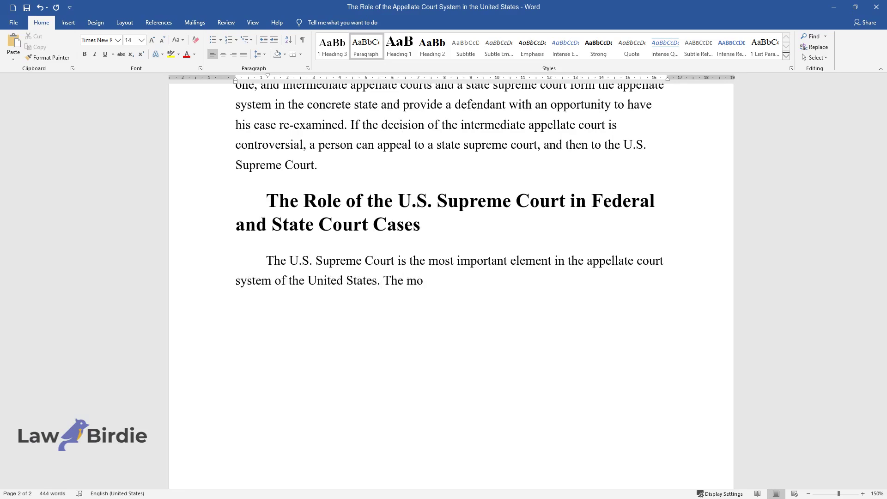
text(st difficult cases and controversial decisions made in state or federal trial courts are discussed in the U.S. Supreme Court. When judges examine the)
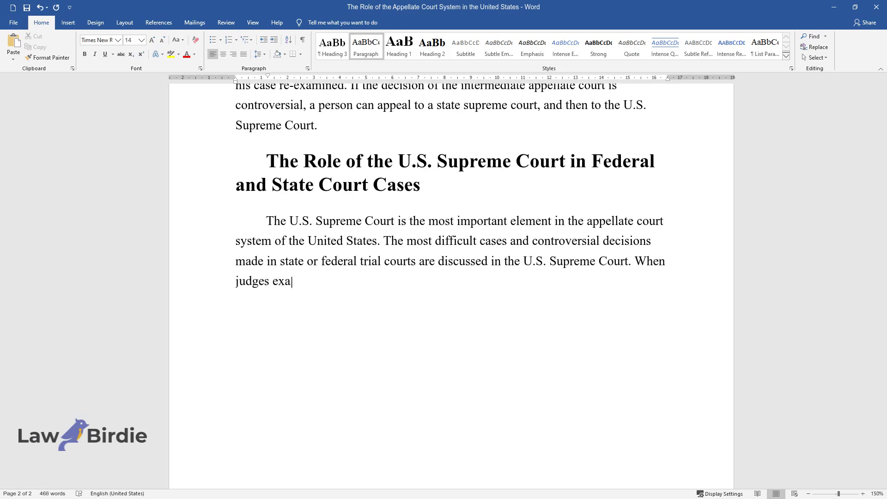
text( cases, they pay much atten)
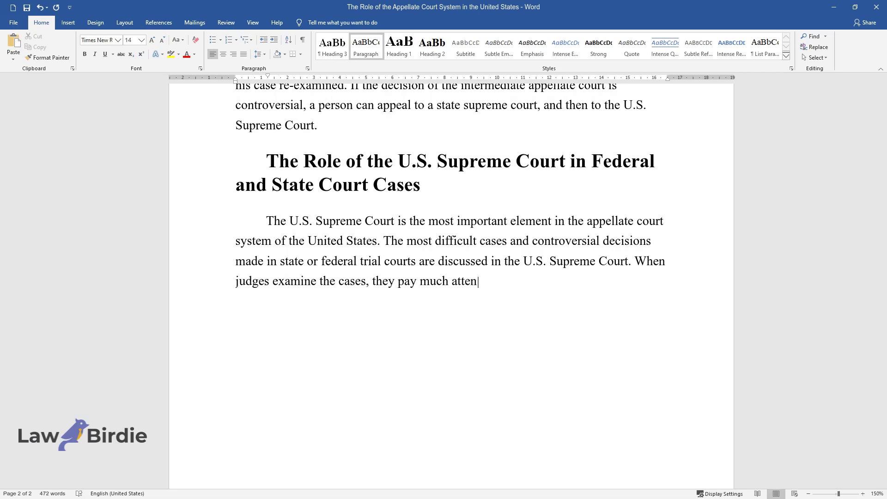
text(tion to determining errors in law )
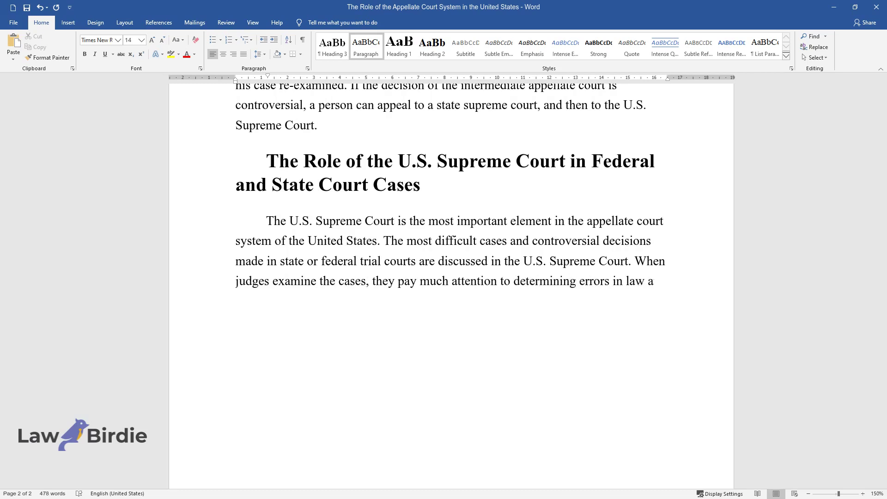
text(application and procedures and to the issue of violating constitutional)
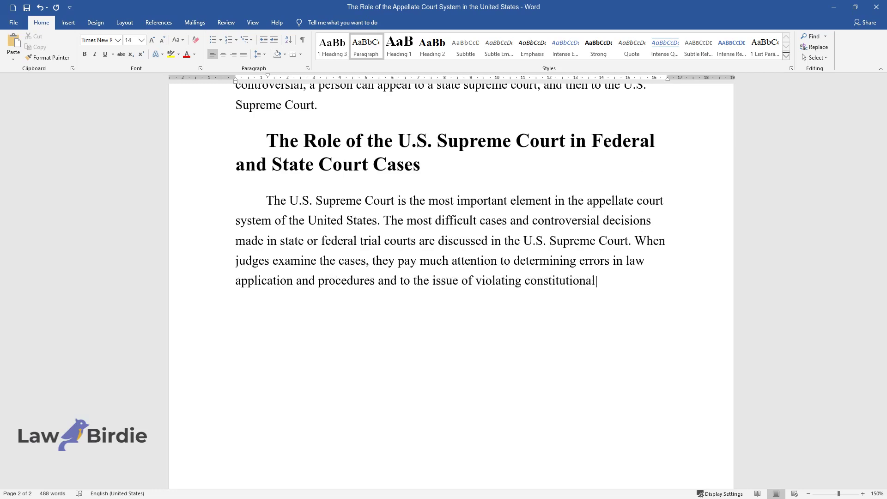
text( rights. Moreover, judges interpret)
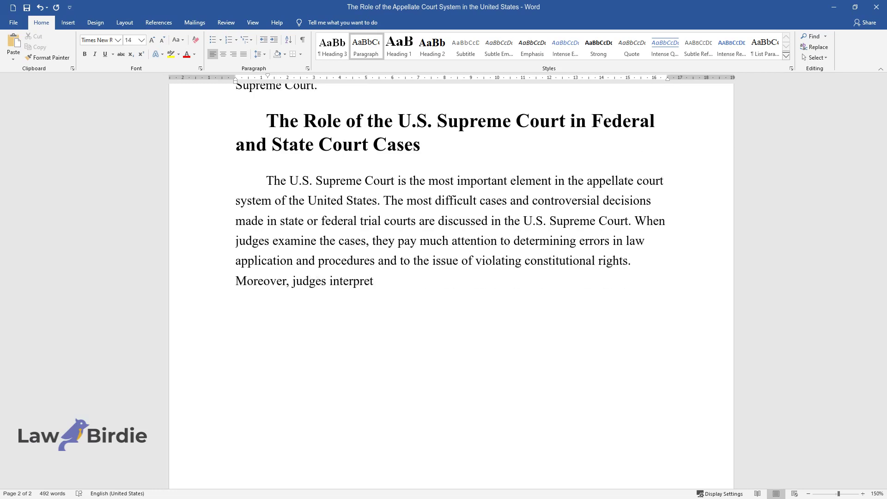
text( the language of earlier decisions )
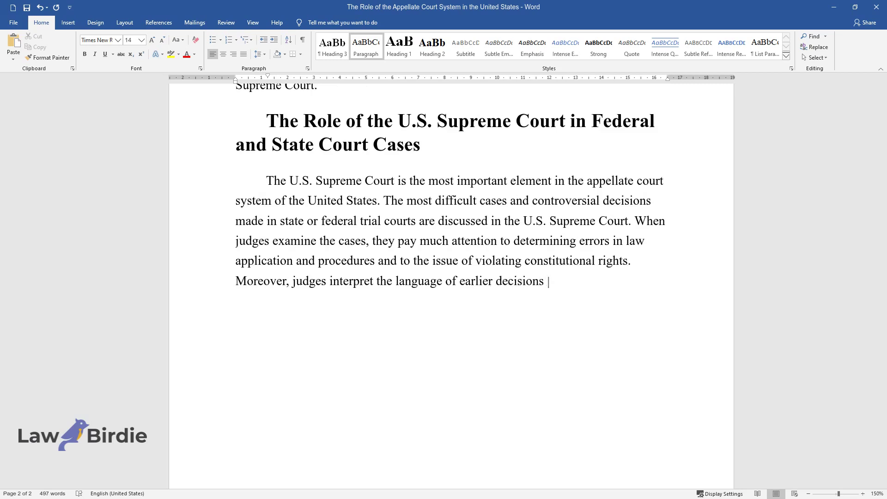
text(known as precedents that can be app)
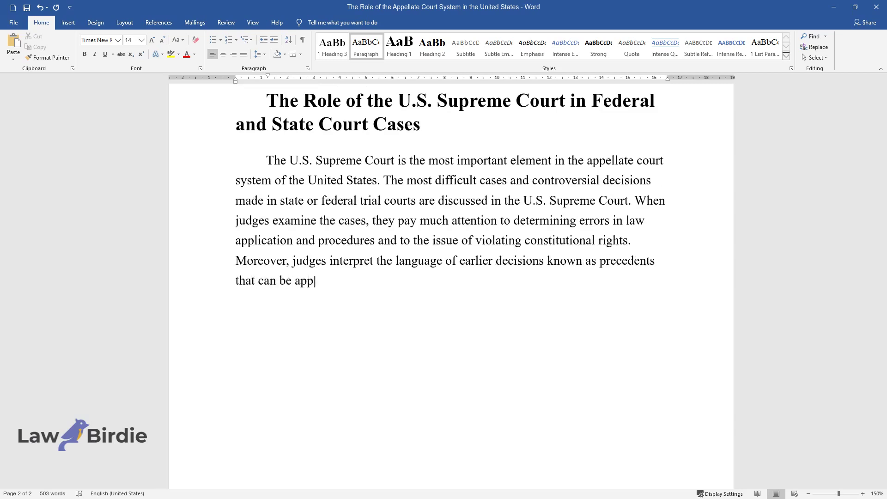
text(lied to the current case. For insta)
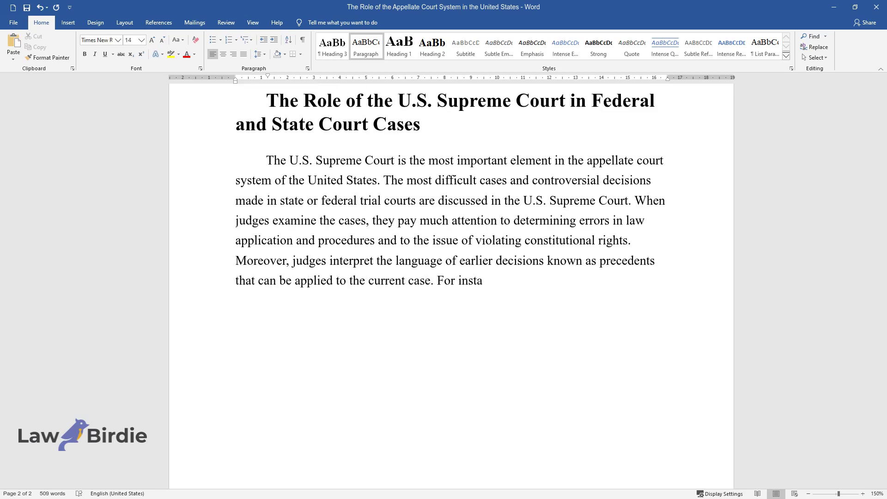
text(nce, a judge can decide on the reas)
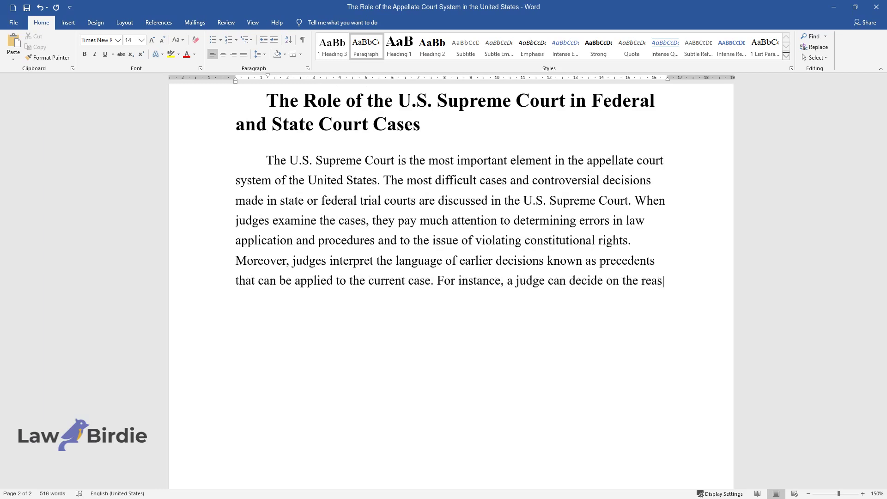
text(onableness of a decision and further)
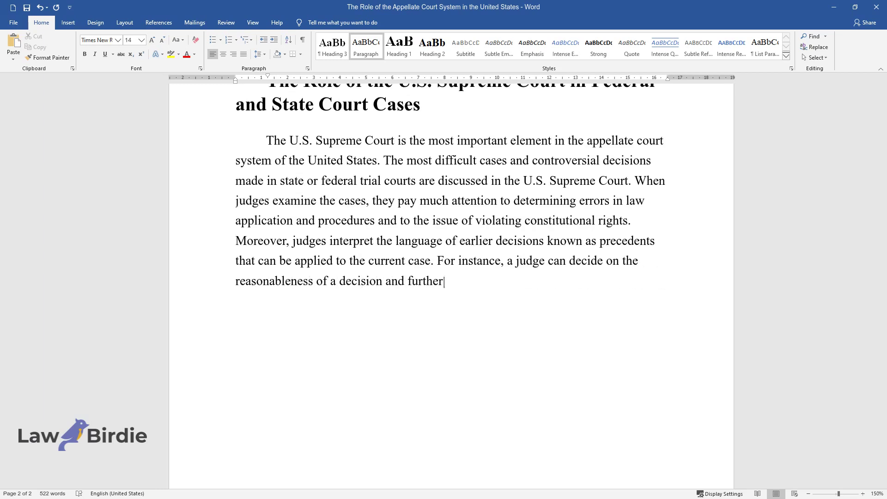
text( appellation focusing on precedents that are used to discuss similar l)
text(egal questions according to previously developed doctrines and rules.)
Step: Start the conclusion paragraph with 'Thus, the U.S. appellate court system is important to protect defendants' rights'
key(Return)
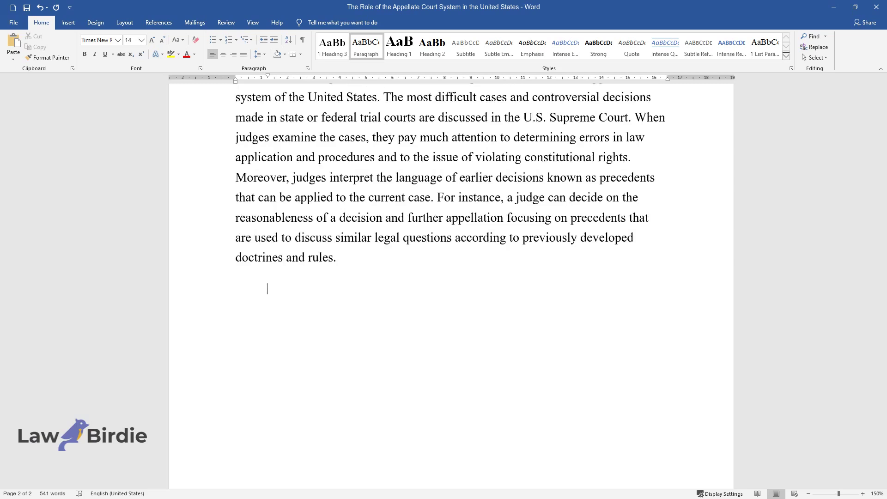
text(Thus, the U.S. app)
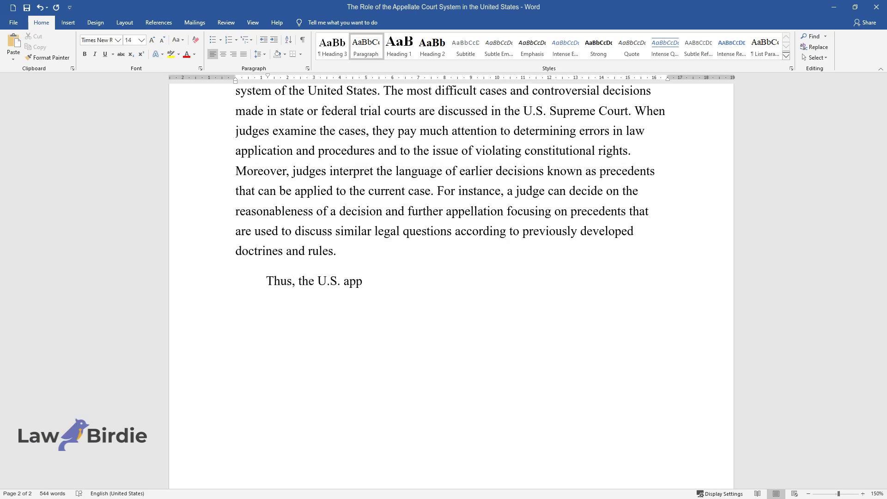
text(ellate court system is important t)
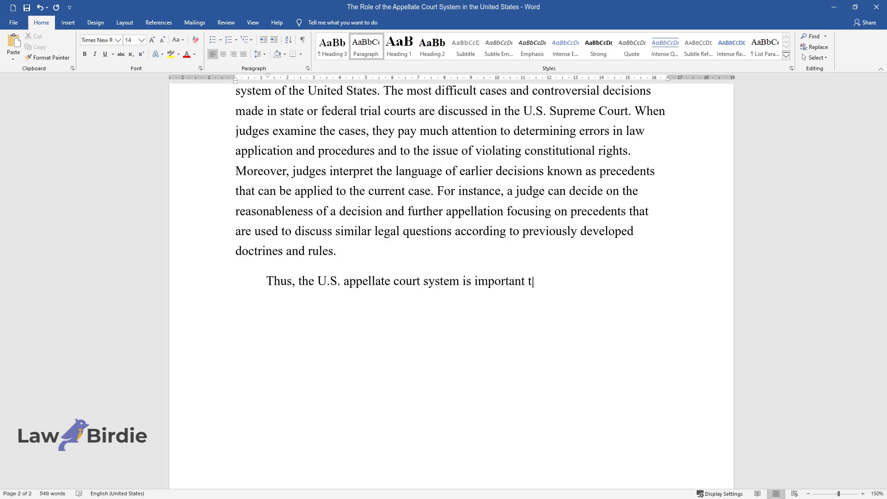
text(o protect defendants' rights and correct errors ma)
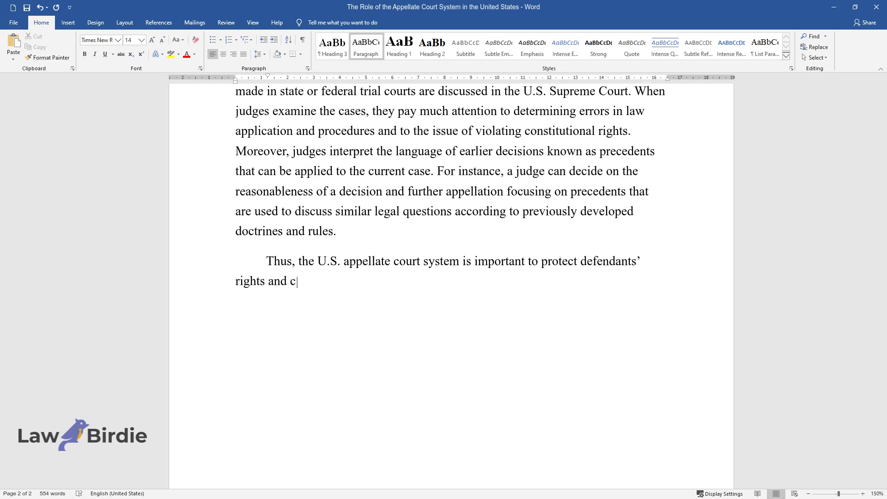
text(de in courts. In this syst)
text(U.S. Supreme Cour)
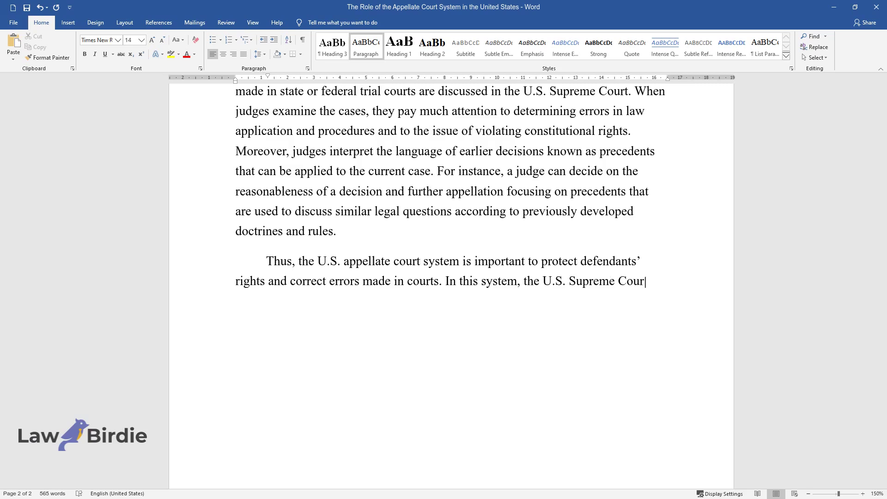
text(t plays the main role because it g)
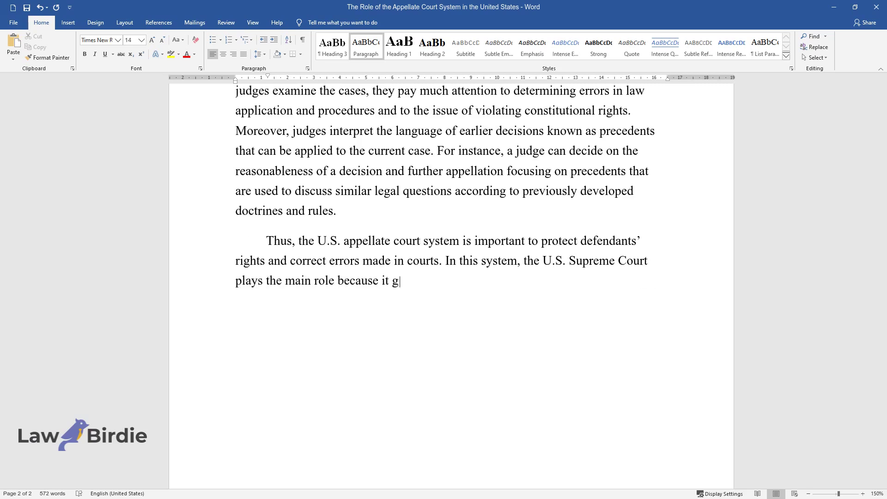
text(uarantees the effective work of bo)
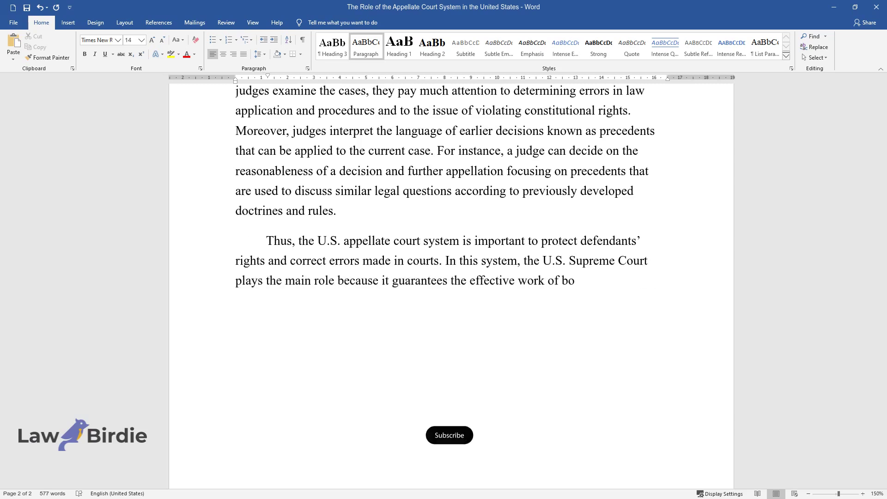
text(th federal and state court systems)
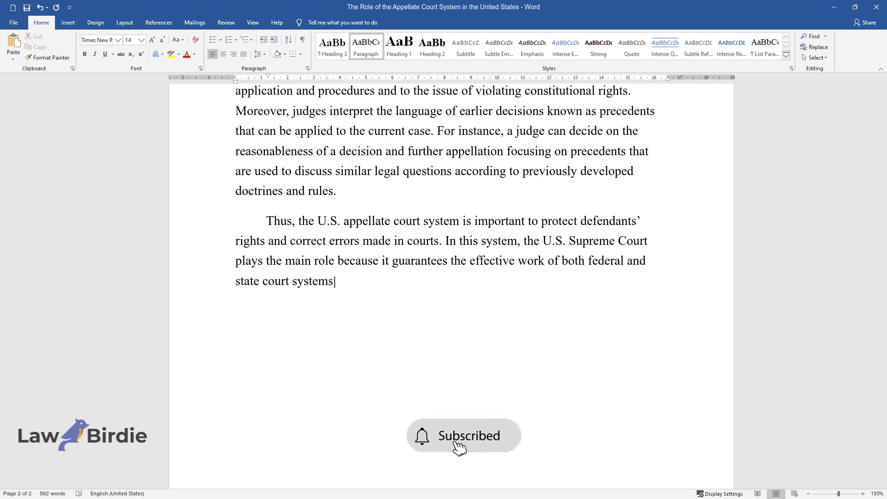
text(. As a result, the appellate syst)
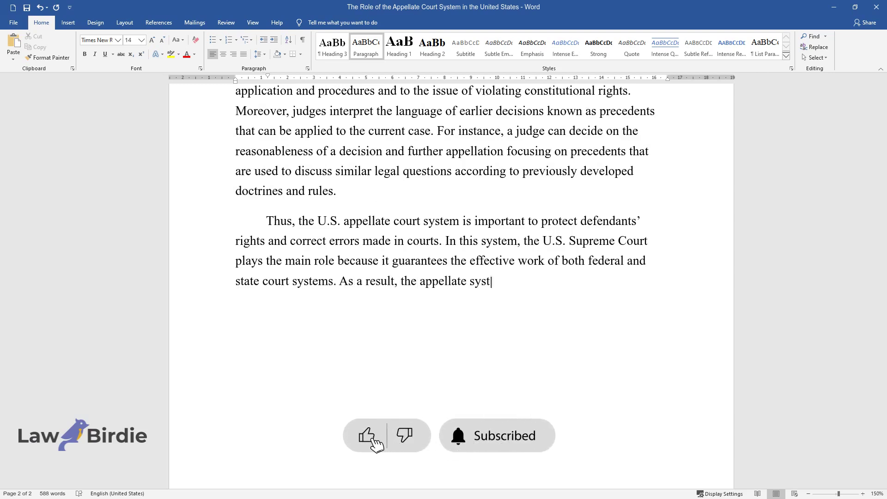
text(em guarantees both stability and the regula)
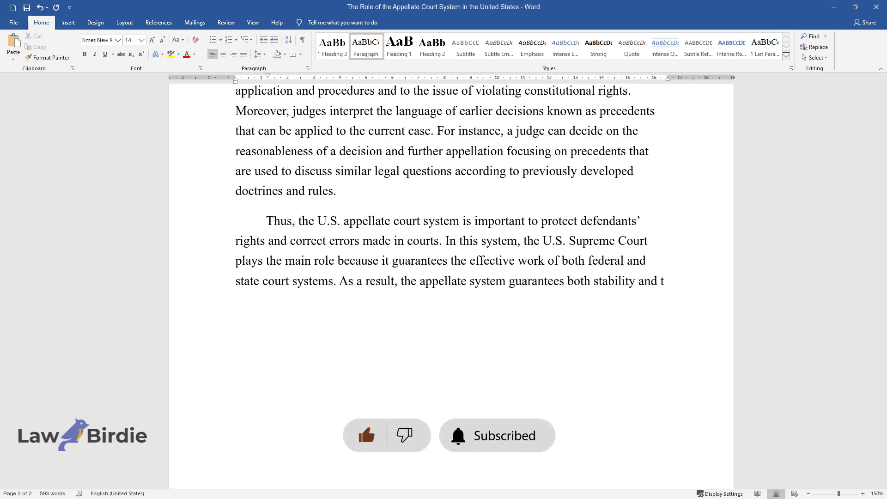
text(r revision of outdated le)
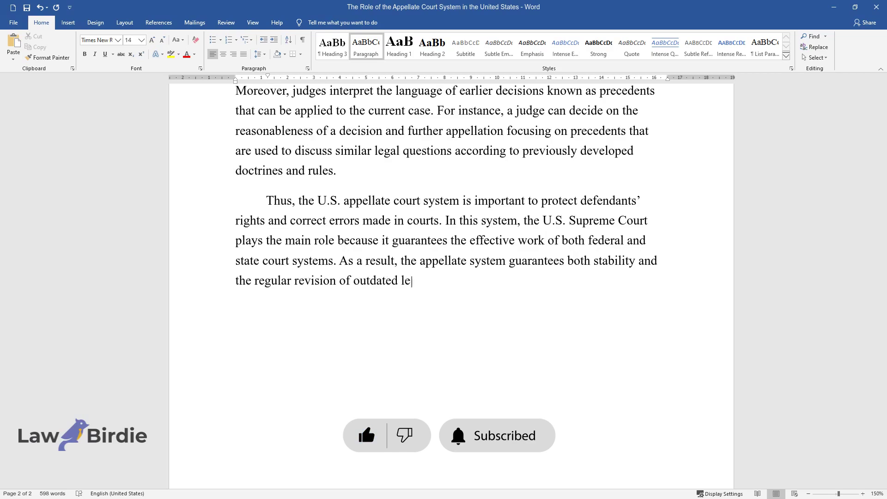